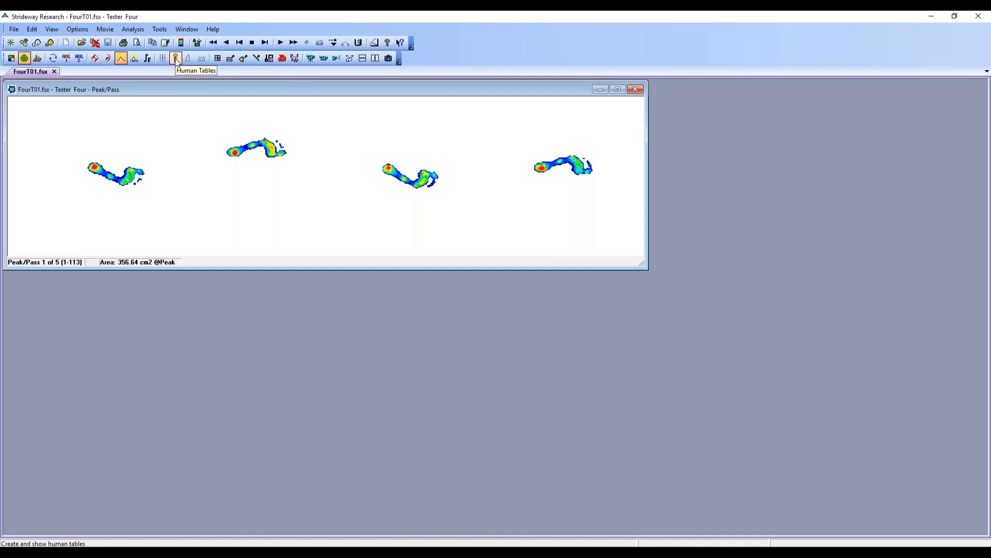
Create the human gait tables for the open walking movie.
{"action": "left_click", "coordinate": [175, 58]}
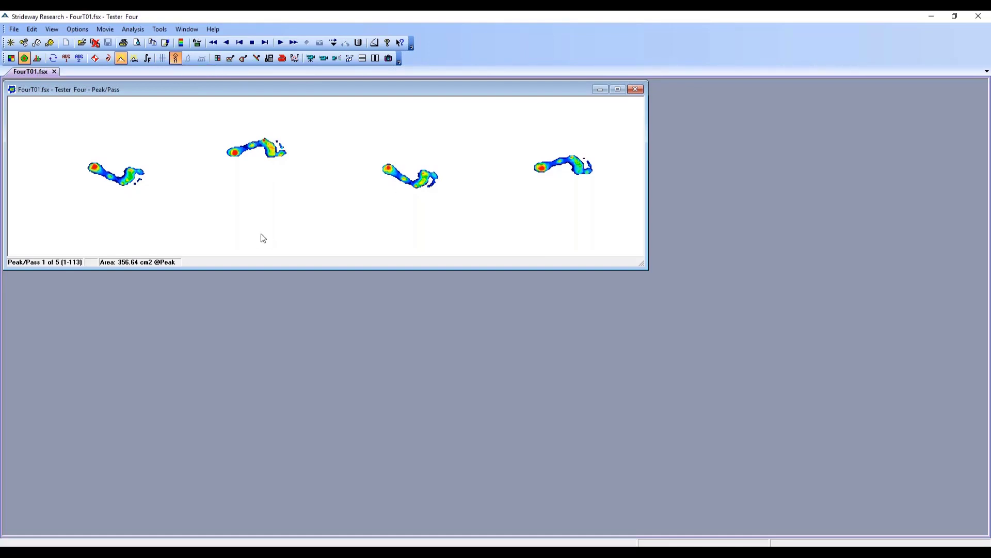
{"action": "left_click", "coordinate": [487, 331]}
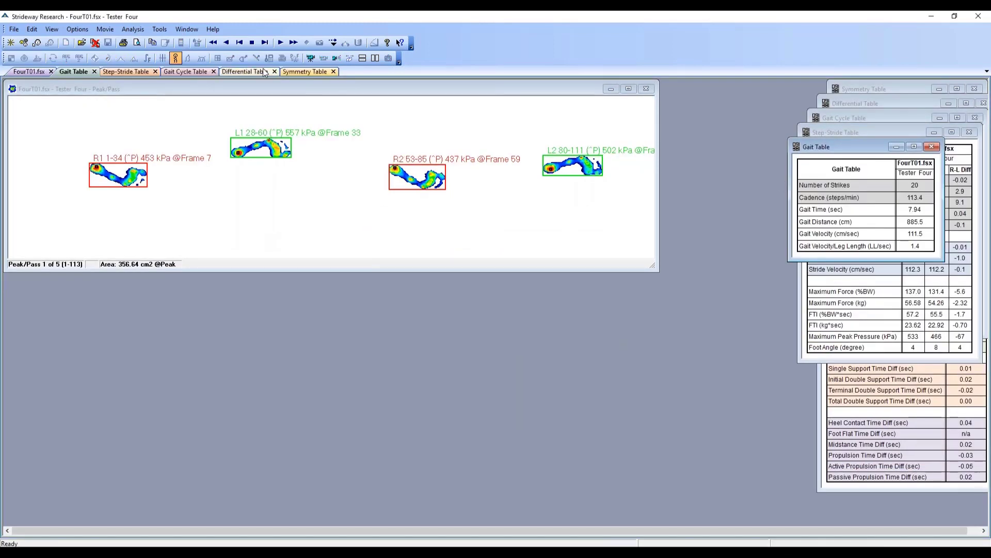
Step through the strike boxes of all five walking passes and return to the first pass.
{"action": "left_click", "coordinate": [265, 43]}
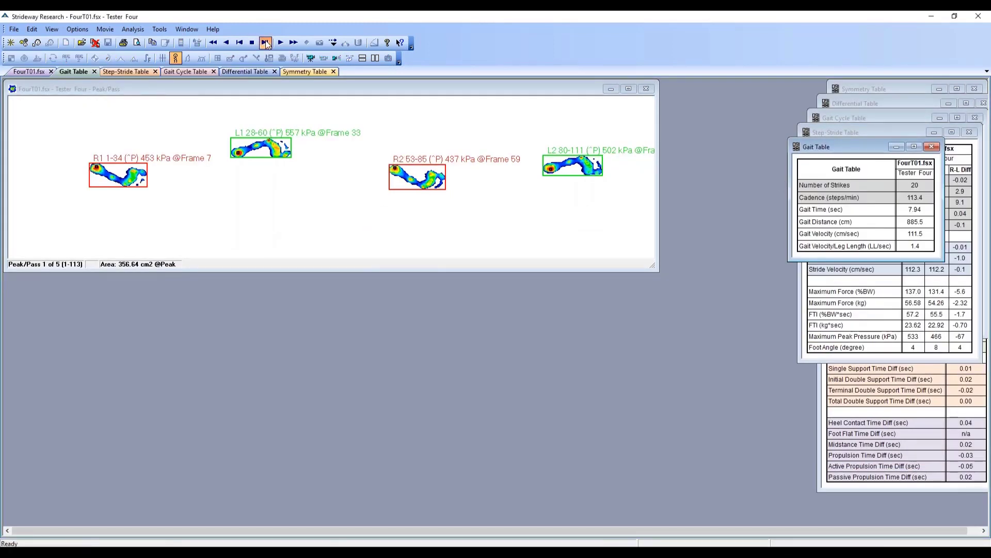
{"action": "left_click", "coordinate": [265, 42]}
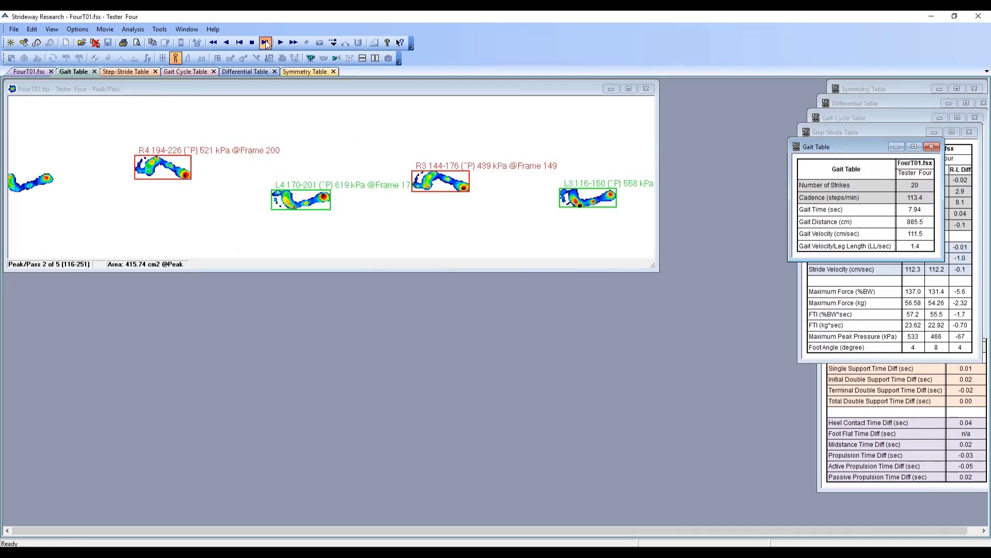
{"action": "left_click", "coordinate": [265, 43]}
{"action": "left_click", "coordinate": [266, 43]}
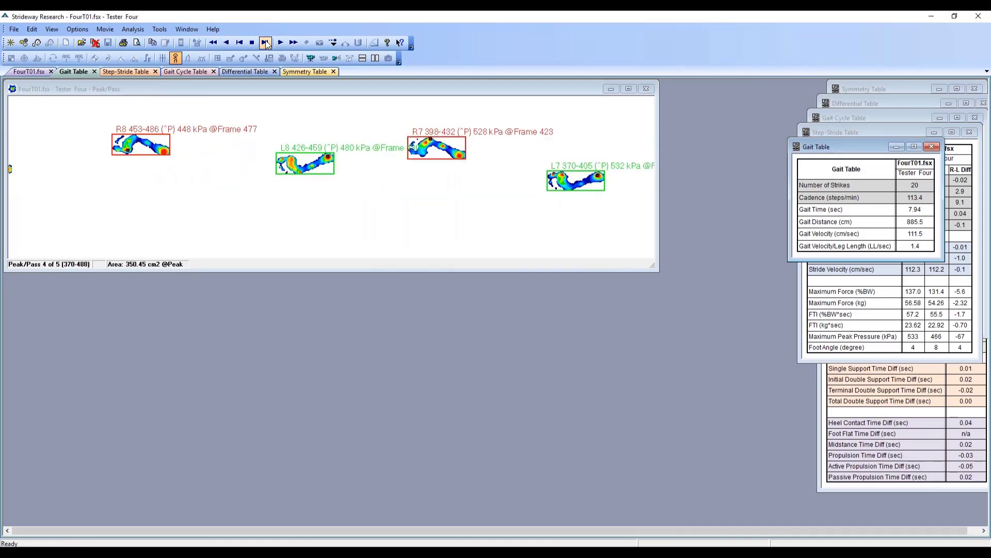
{"action": "left_click", "coordinate": [266, 43]}
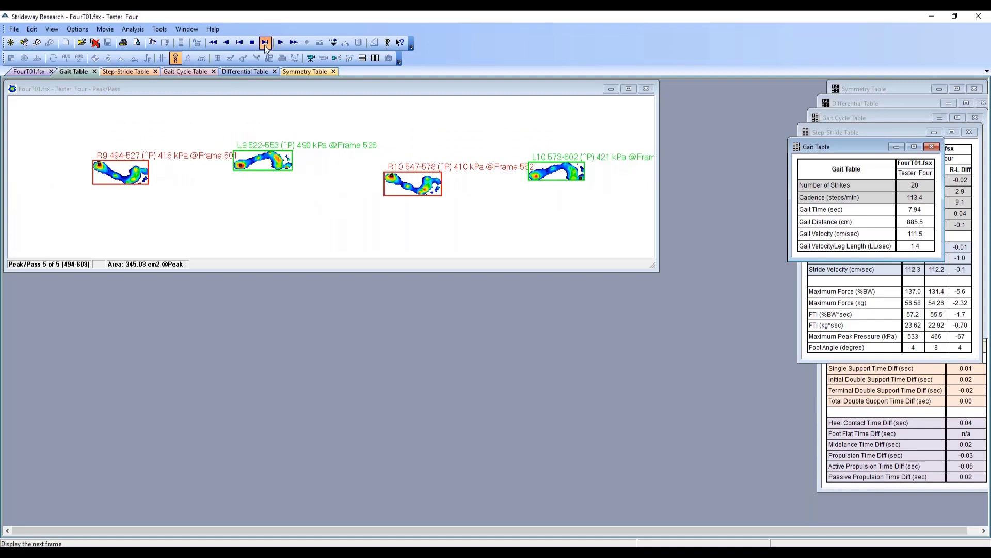
{"action": "left_click", "coordinate": [212, 44]}
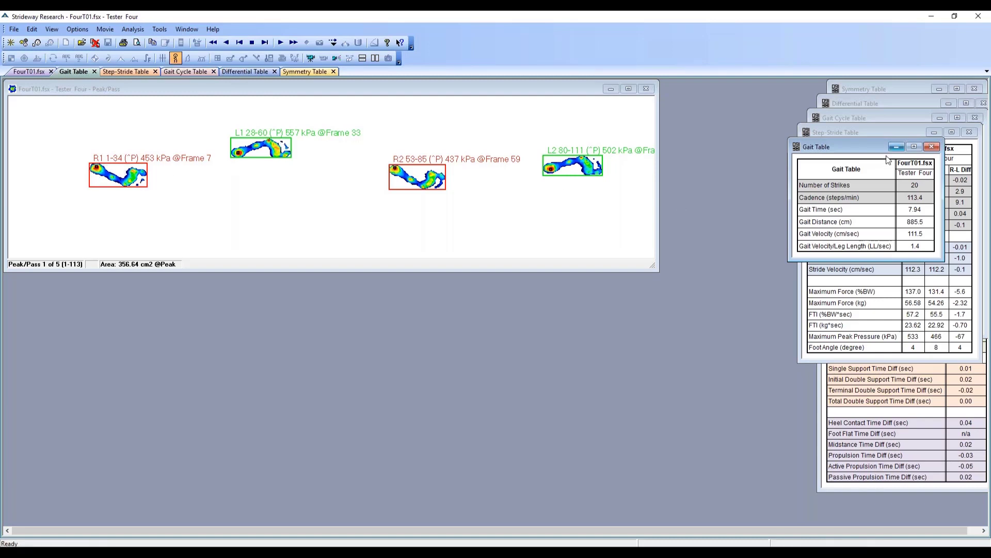
Place the Gait Table beside the movie window and check the leg lengths in the current patient's record.
{"action": "left_click_drag", "start_coordinate": [855, 154], "coordinate": [698, 137]}
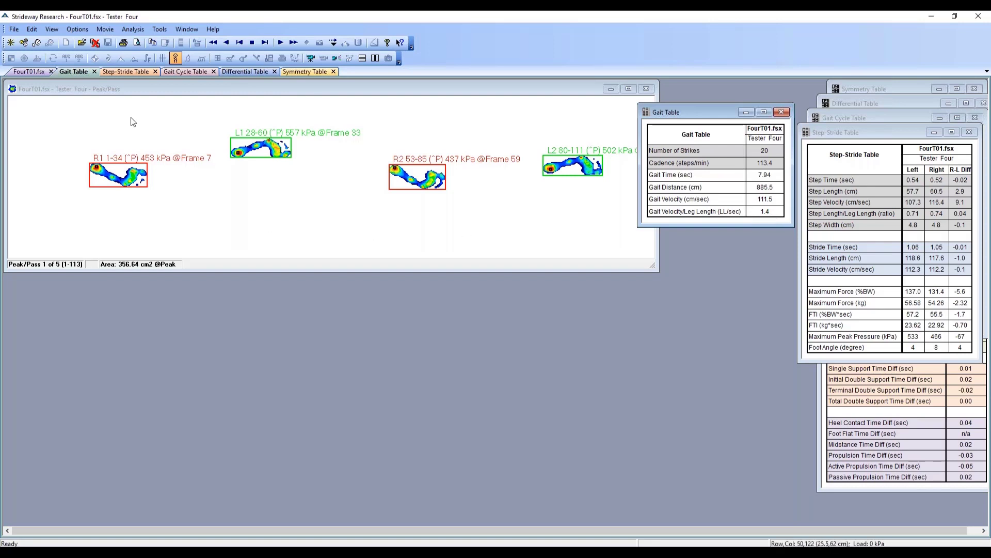
{"action": "left_click", "coordinate": [24, 43]}
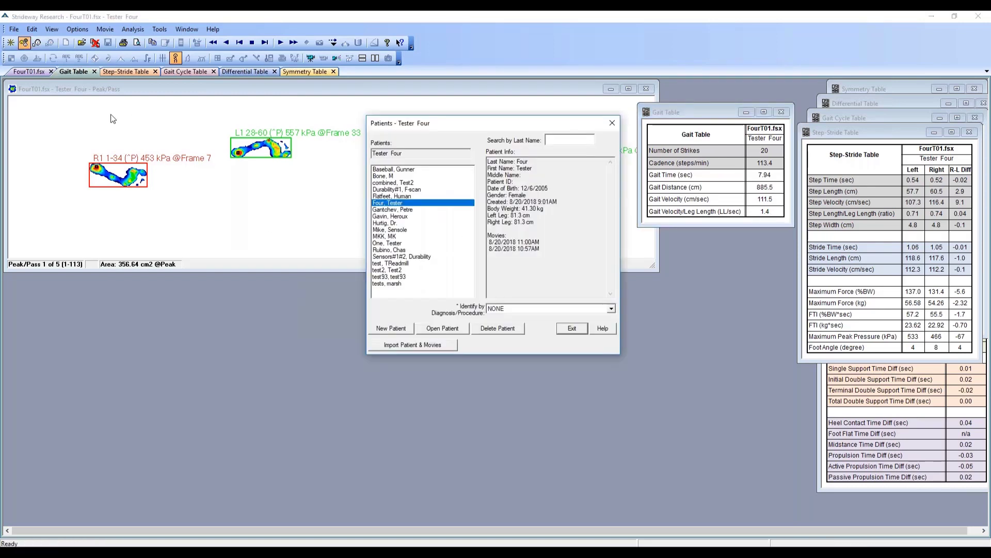
{"action": "double_click", "coordinate": [397, 204]}
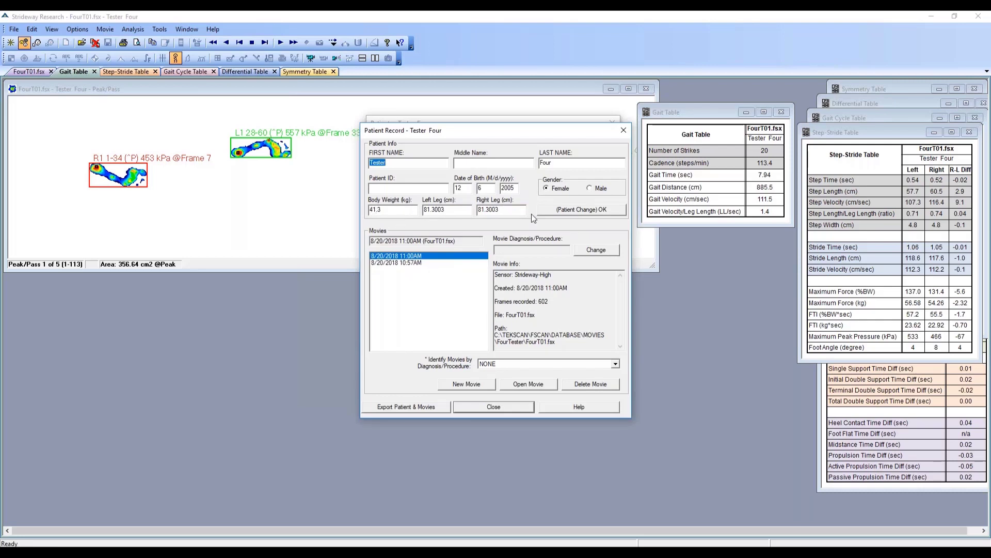
{"action": "left_click", "coordinate": [598, 210]}
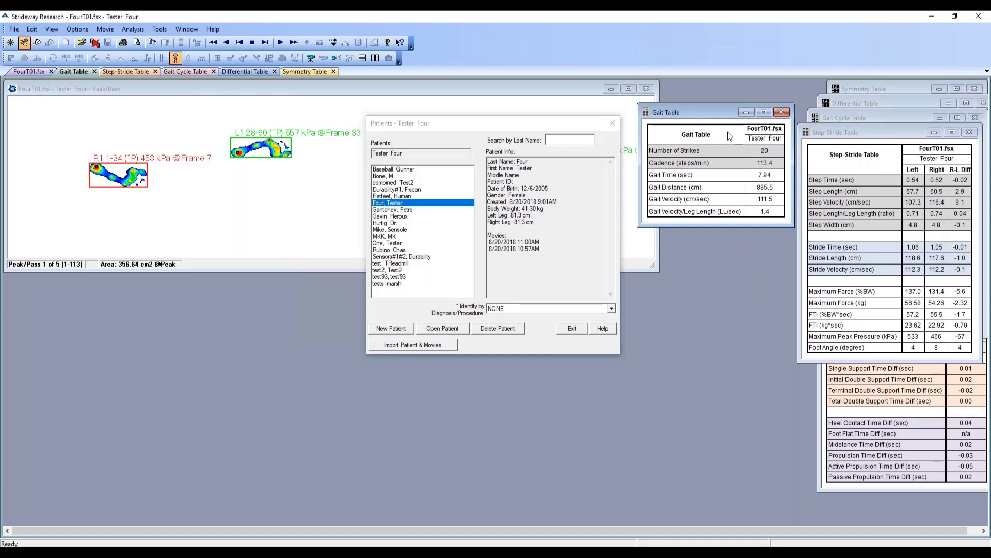
{"action": "left_click_drag", "start_coordinate": [720, 107], "coordinate": [728, 92]}
{"action": "left_click", "coordinate": [572, 328]}
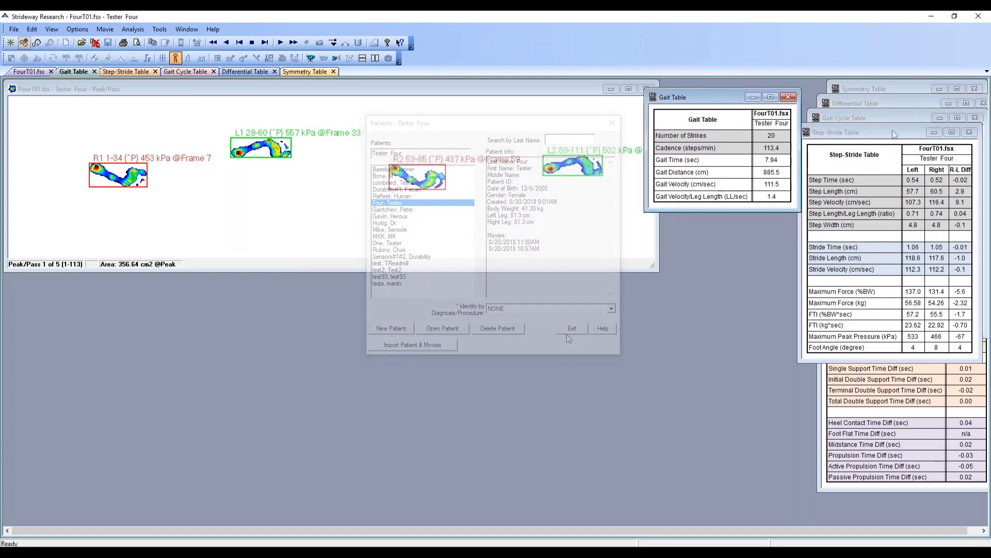
Bring the Step-Stride Table beside the movie window and check the body weight in the current patient's record.
{"action": "left_click_drag", "start_coordinate": [892, 128], "coordinate": [729, 101]}
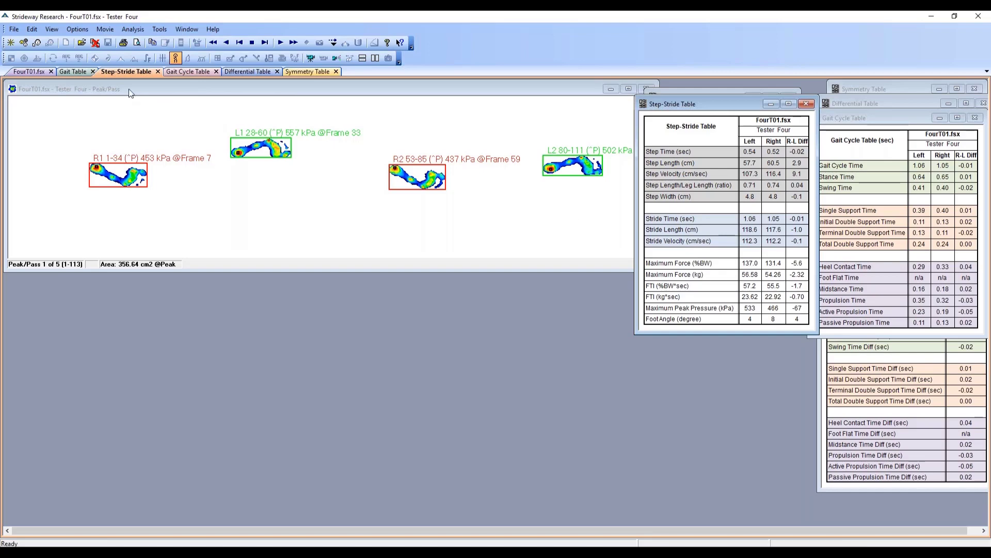
{"action": "left_click", "coordinate": [24, 42]}
{"action": "double_click", "coordinate": [407, 203]}
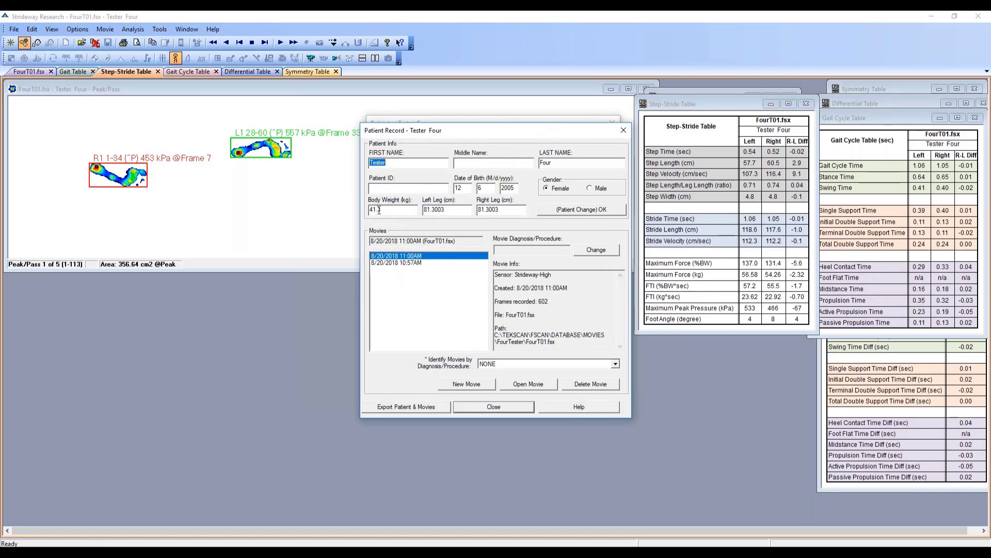
{"action": "left_click", "coordinate": [622, 133]}
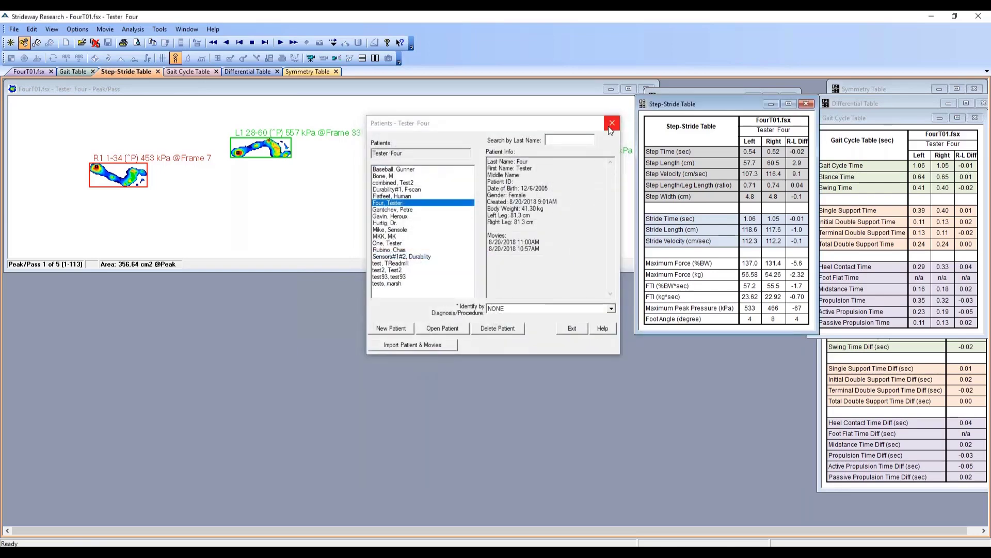
{"action": "left_click", "coordinate": [612, 125]}
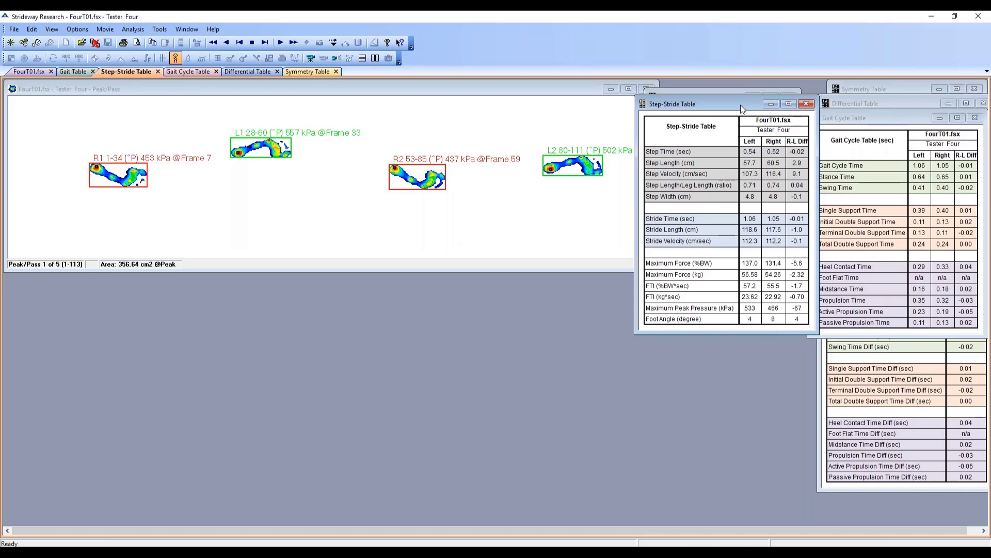
Shift the Step-Stride Table aside and bring the Gait Cycle and Differential tables in turn beside the movie window.
{"action": "left_click_drag", "start_coordinate": [740, 105], "coordinate": [722, 96]}
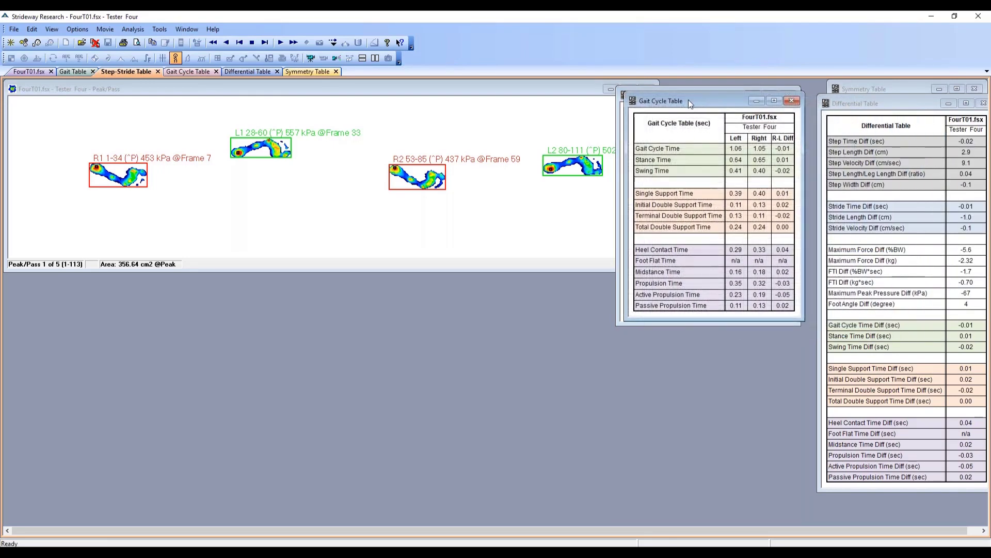
{"action": "left_click", "coordinate": [689, 101]}
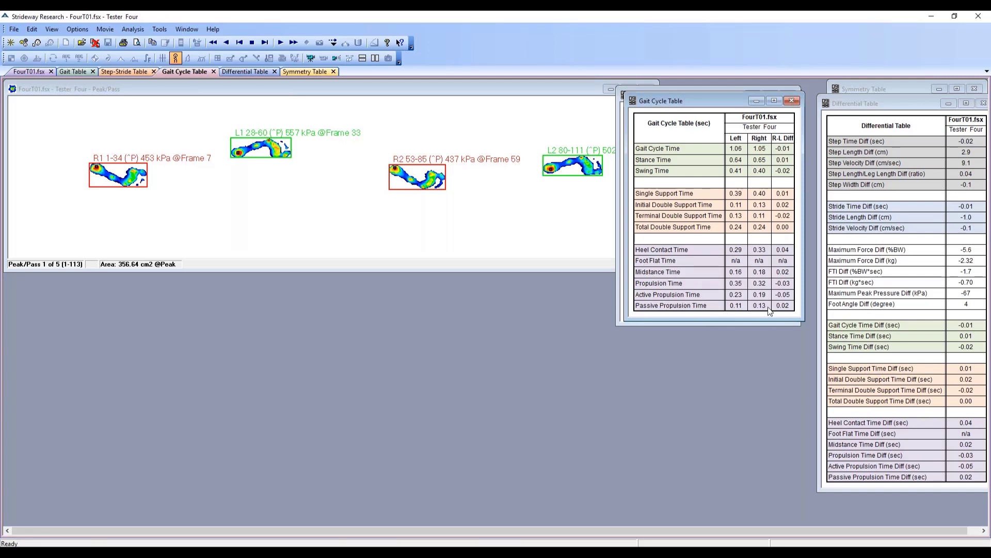
{"action": "left_click_drag", "start_coordinate": [866, 101], "coordinate": [893, 92]}
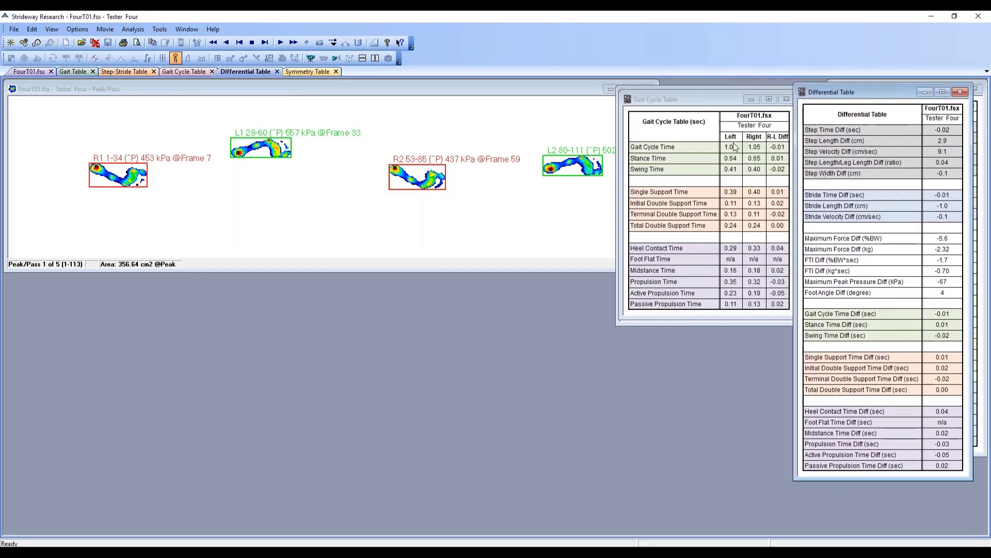
{"action": "left_click_drag", "start_coordinate": [870, 91], "coordinate": [701, 90]}
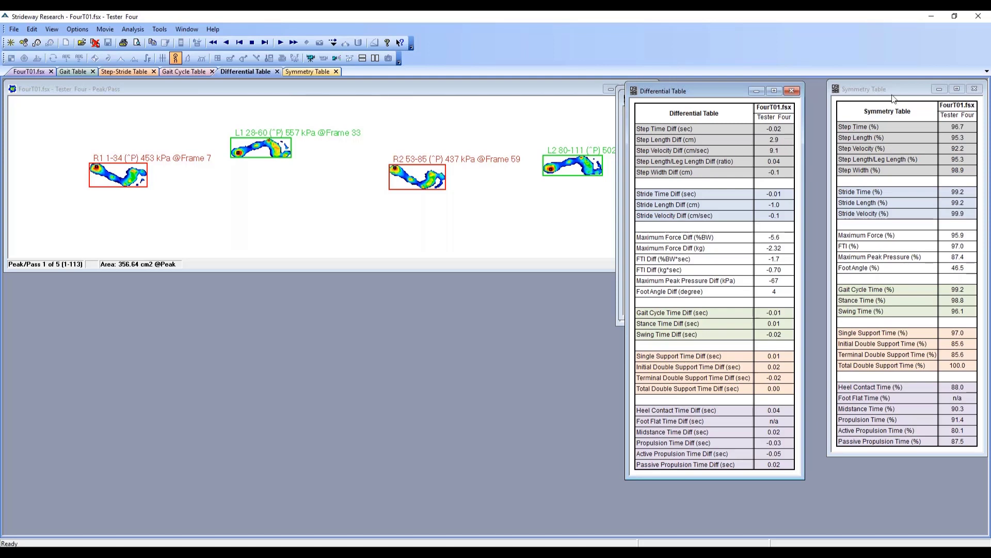
Bring the Symmetry Table forward for reading, and shift it and the Differential Table aside to uncover the Gait Cycle Table.
{"action": "left_click_drag", "start_coordinate": [904, 89], "coordinate": [714, 94]}
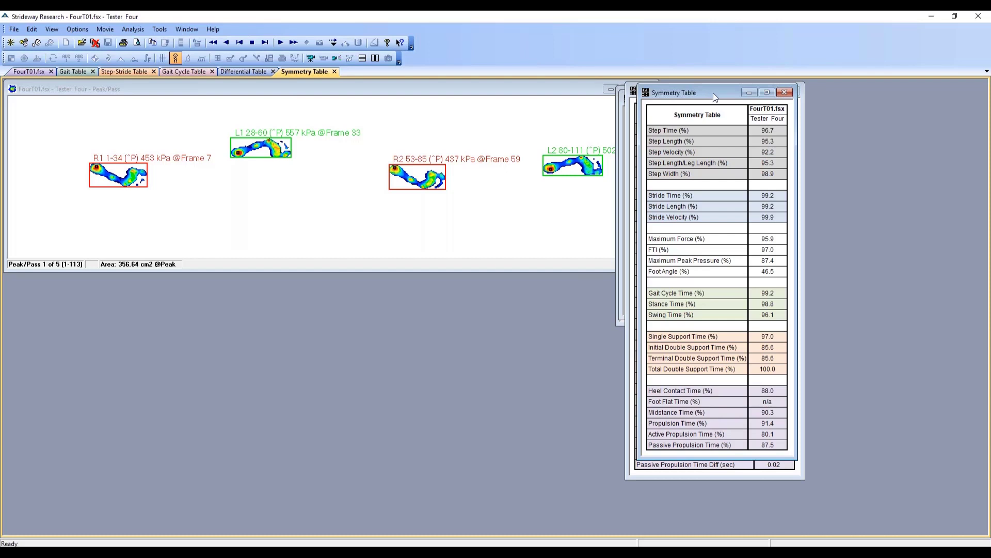
{"action": "left_click_drag", "start_coordinate": [713, 92], "coordinate": [726, 92]}
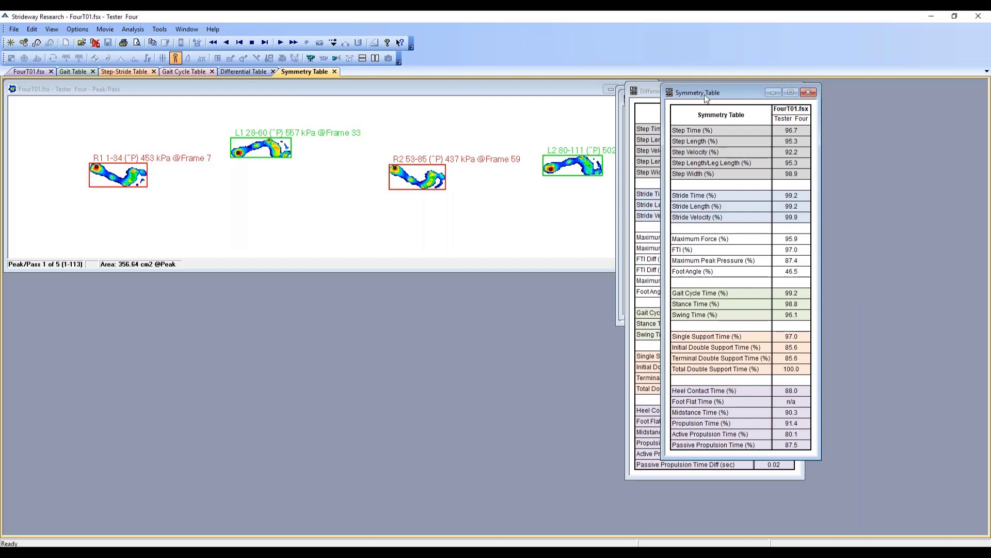
{"action": "left_click_drag", "start_coordinate": [658, 94], "coordinate": [790, 90]}
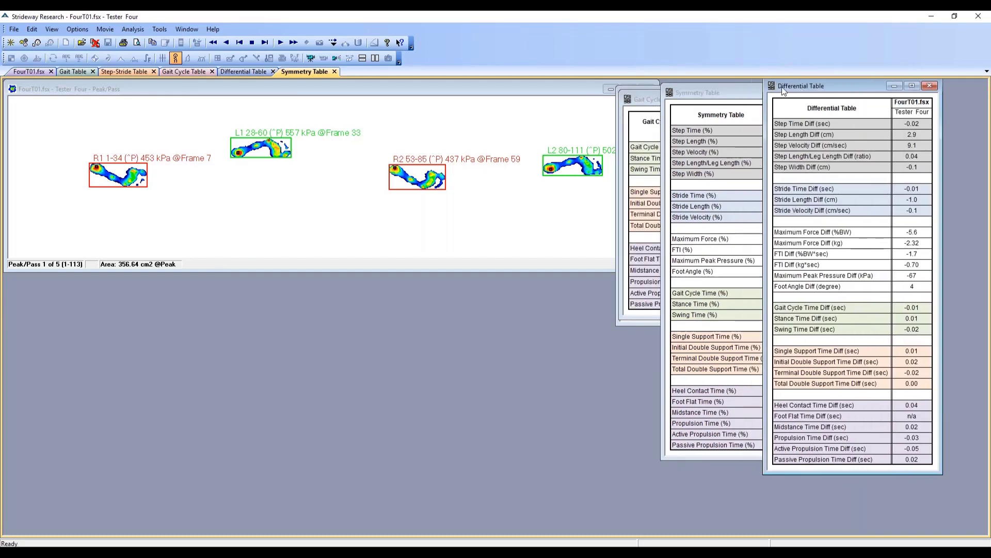
{"action": "left_click_drag", "start_coordinate": [694, 93], "coordinate": [753, 86]}
Hide the Initial Double Support Time and Single Support Time rows in the Gait Cycle Table.
{"action": "right_click", "coordinate": [666, 207]}
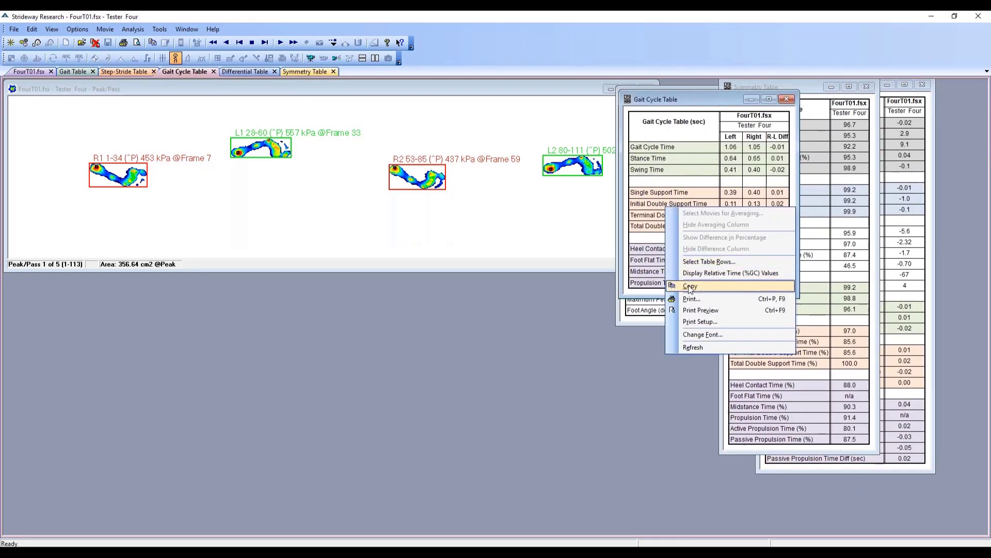
{"action": "left_click", "coordinate": [727, 264]}
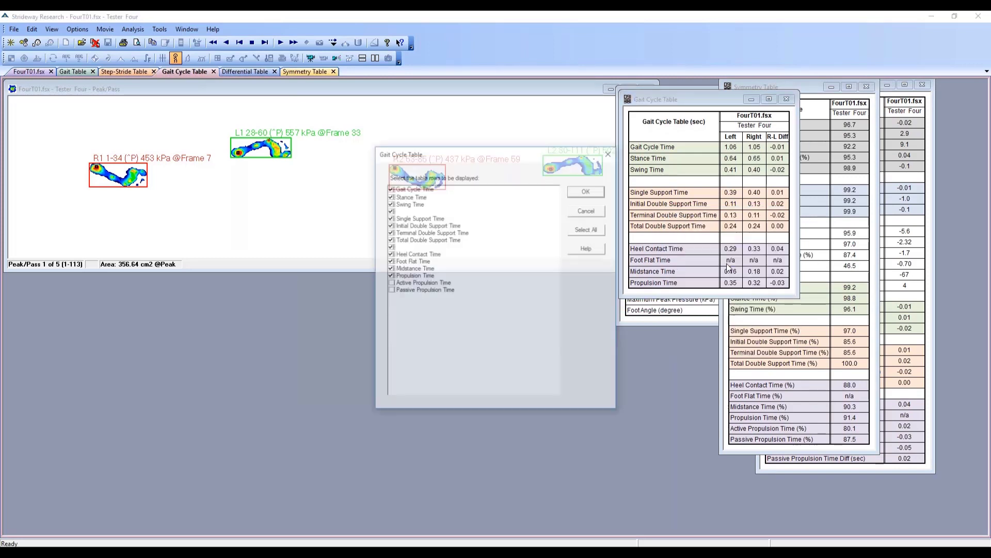
{"action": "left_click", "coordinate": [391, 225]}
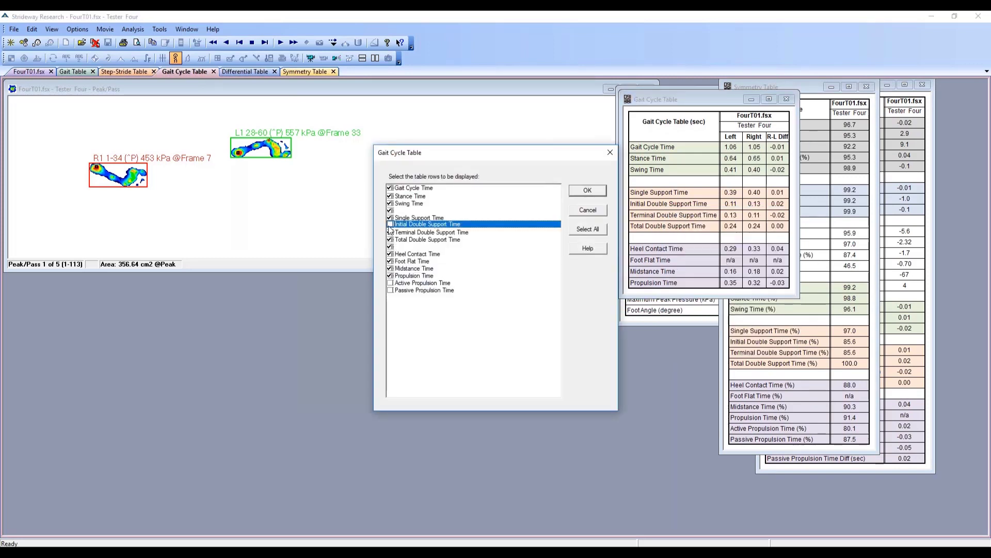
{"action": "left_click", "coordinate": [391, 218]}
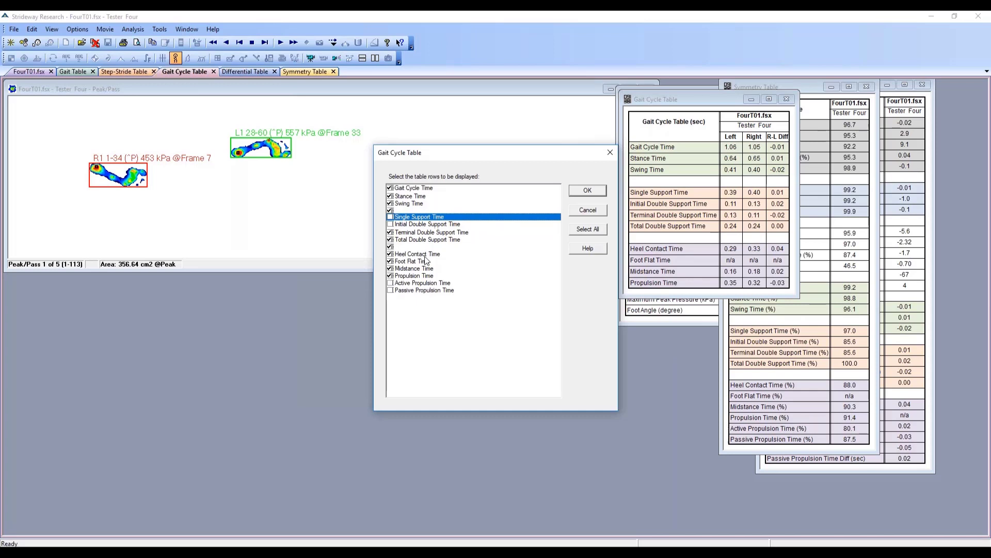
{"action": "left_click", "coordinate": [588, 190]}
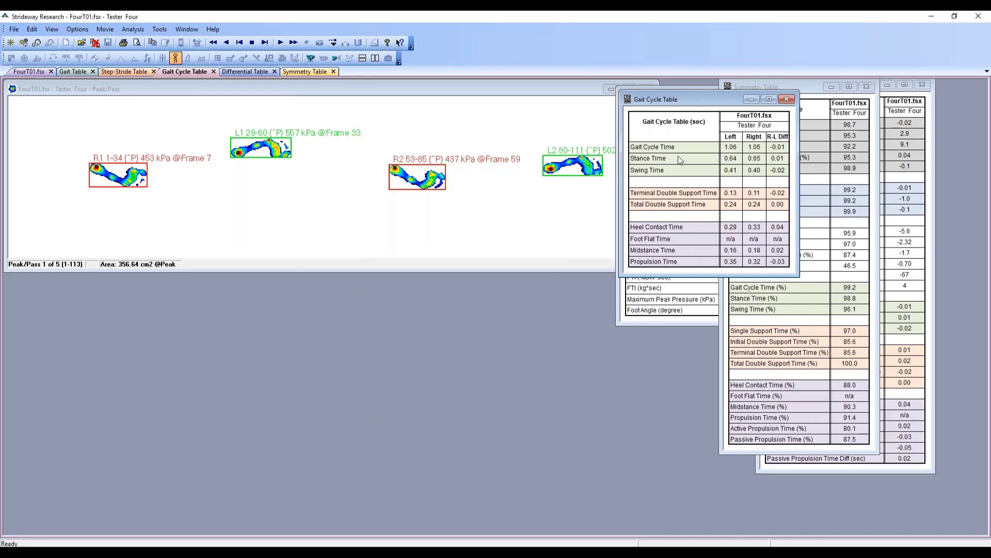
Move the Gait Cycle and Step-Stride tables away from the movie window to uncover the Gait Table.
{"action": "mouse_move", "coordinate": [701, 97]}
{"action": "left_mouse_down"}
{"action": "mouse_move", "coordinate": [733, 136]}
{"action": "mouse_move", "coordinate": [715, 118]}
{"action": "mouse_move", "coordinate": [712, 89]}
{"action": "left_mouse_up"}
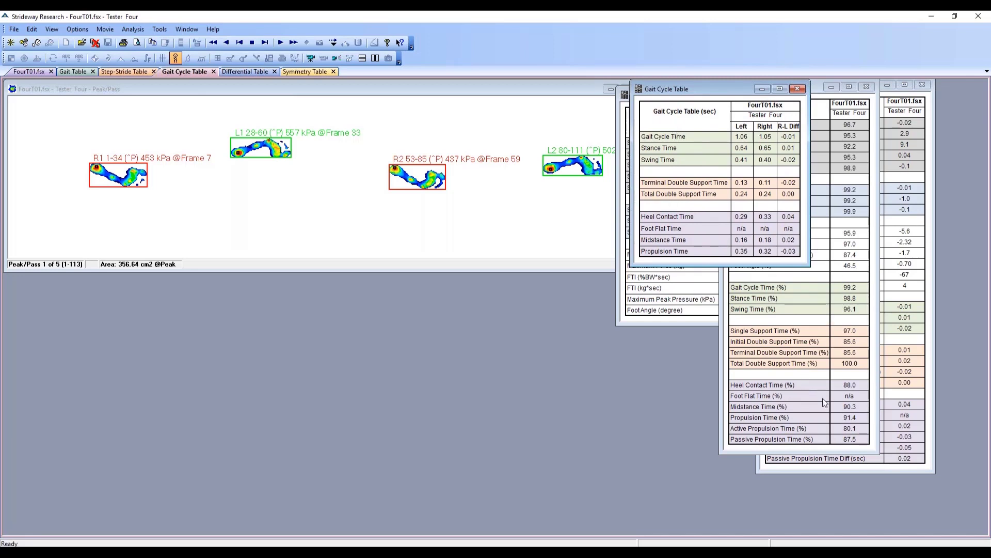
{"action": "left_click_drag", "start_coordinate": [713, 91], "coordinate": [860, 97]}
{"action": "left_click_drag", "start_coordinate": [668, 91], "coordinate": [822, 187]}
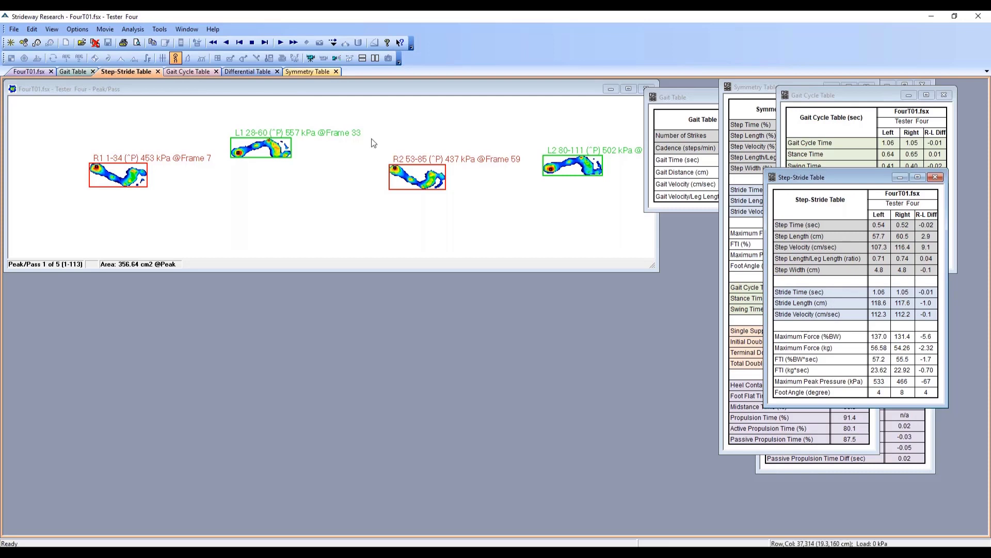
Open the help contents, expand the Gait Data chapter to view its topics, and close the help file.
{"action": "left_click", "coordinate": [212, 30]}
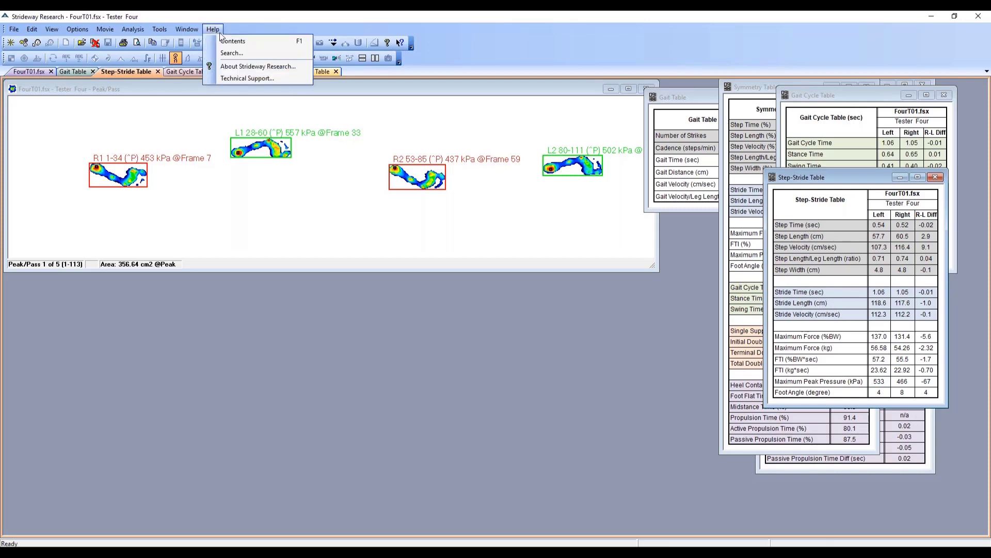
{"action": "left_click", "coordinate": [222, 39]}
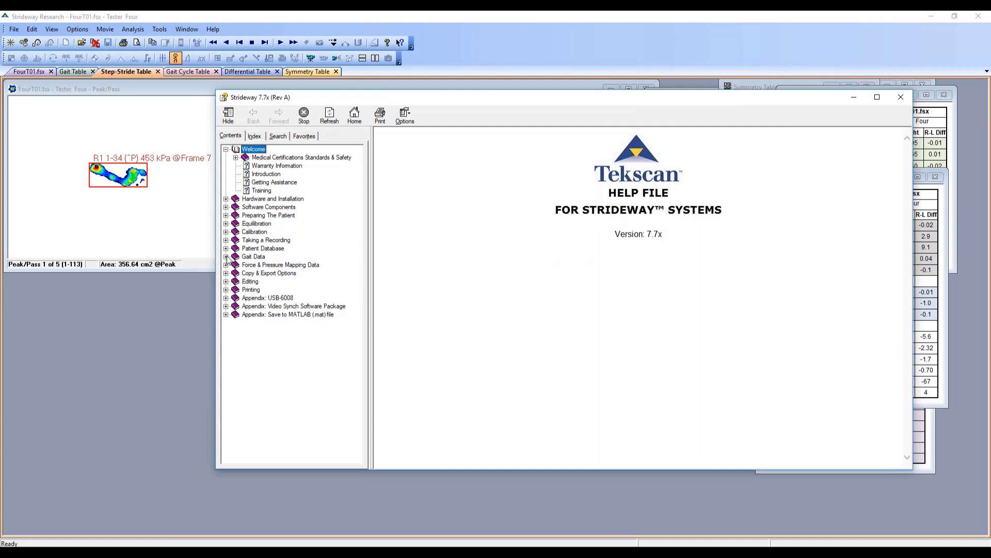
{"action": "left_click", "coordinate": [226, 256]}
{"action": "left_click", "coordinate": [901, 97]}
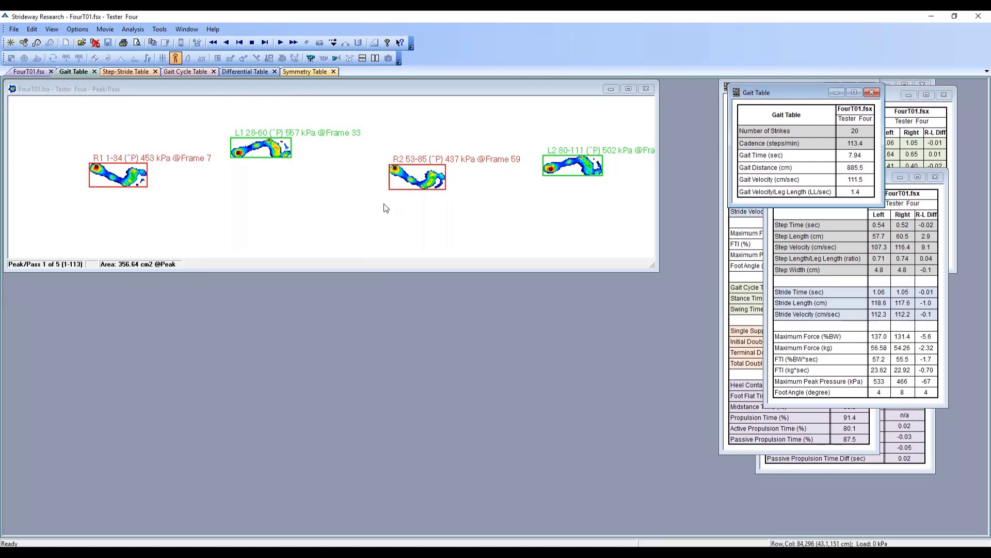
Graph the foot strikes of the walking movie in a new graph.
{"action": "right_click", "coordinate": [256, 213]}
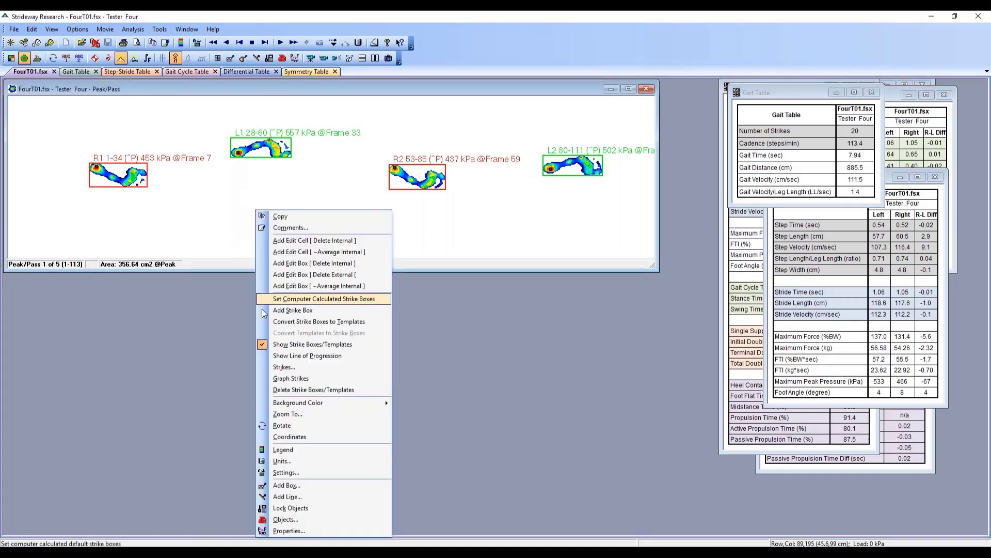
{"action": "left_click", "coordinate": [307, 378]}
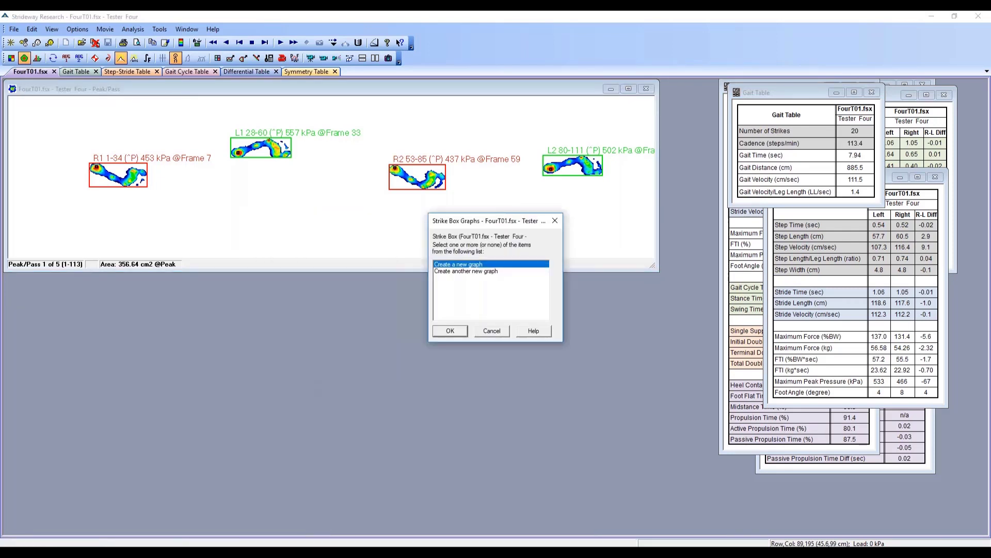
{"action": "key", "text": "Return"}
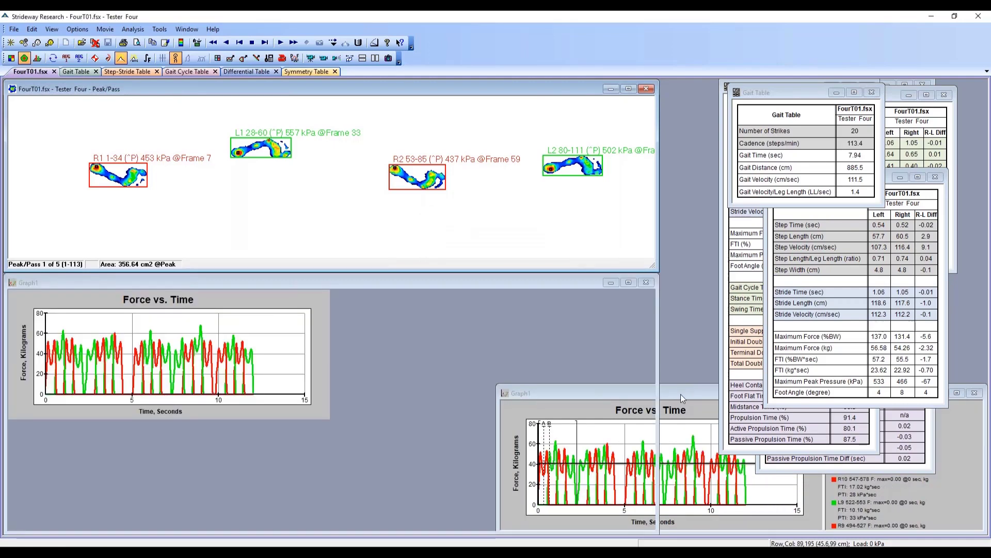
Widen the Force vs. Time graph window and enlarge the plot area relative to its legend.
{"action": "left_click", "coordinate": [503, 362]}
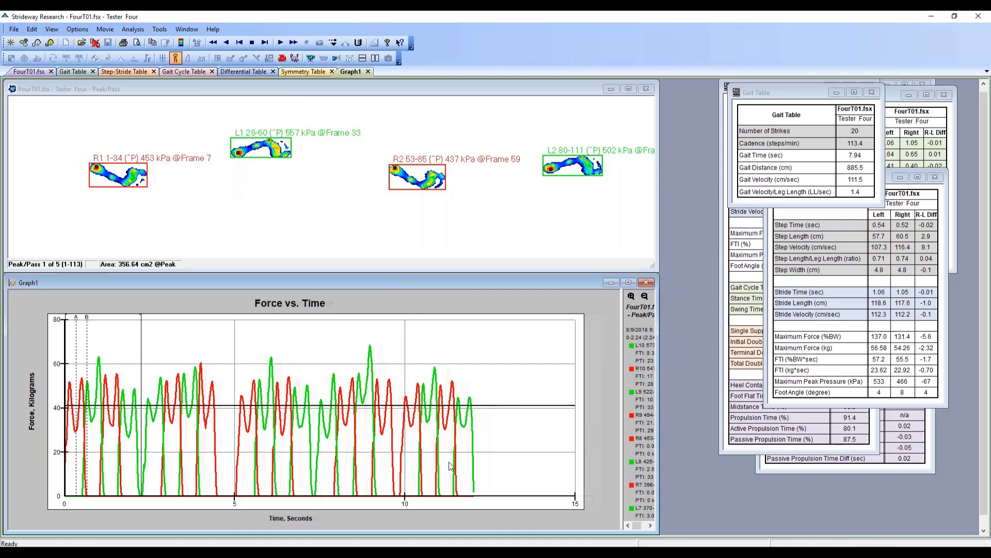
{"action": "left_click_drag", "start_coordinate": [659, 413], "coordinate": [685, 414]}
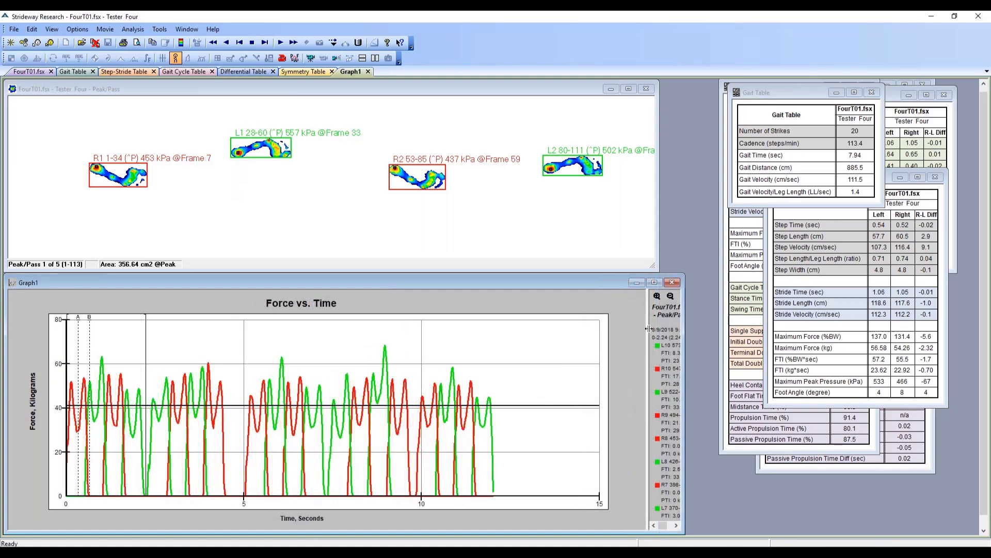
{"action": "left_click_drag", "start_coordinate": [648, 329], "coordinate": [658, 329]}
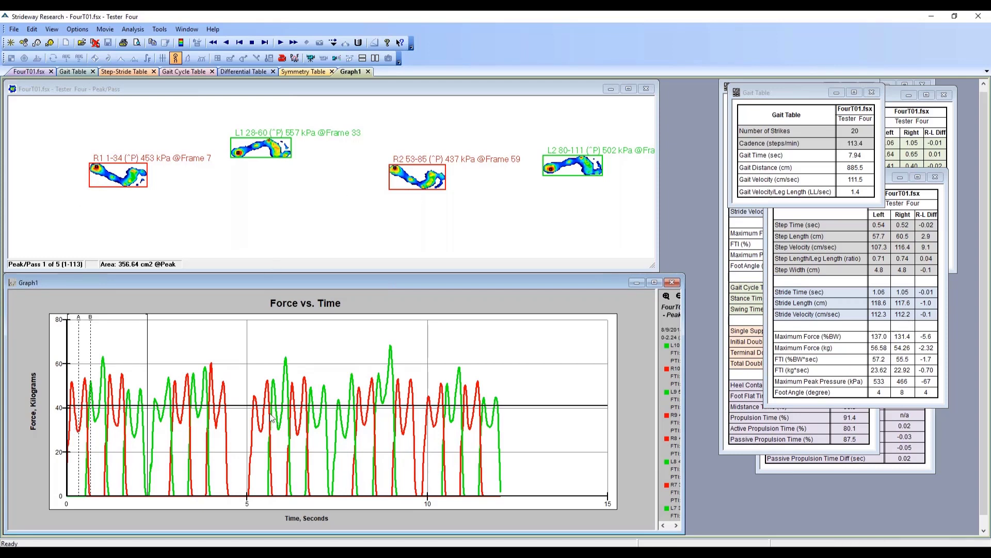
Switch the movie to averaged stance, enabling individual pass selection and including Peak/Pass-1 through Peak/Pass-5 in the average.
{"action": "left_click", "coordinate": [290, 194]}
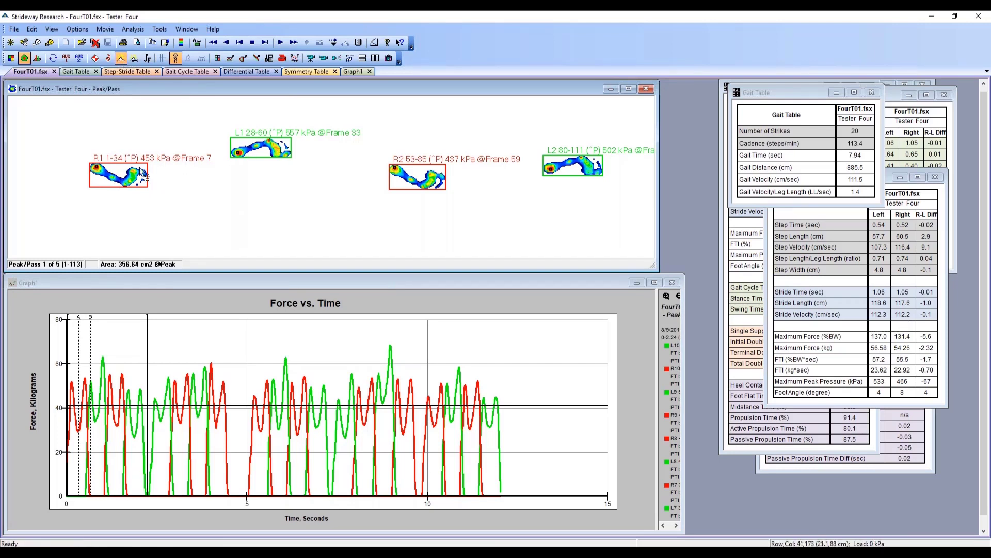
{"action": "left_click", "coordinate": [120, 59]}
{"action": "left_click", "coordinate": [133, 59]}
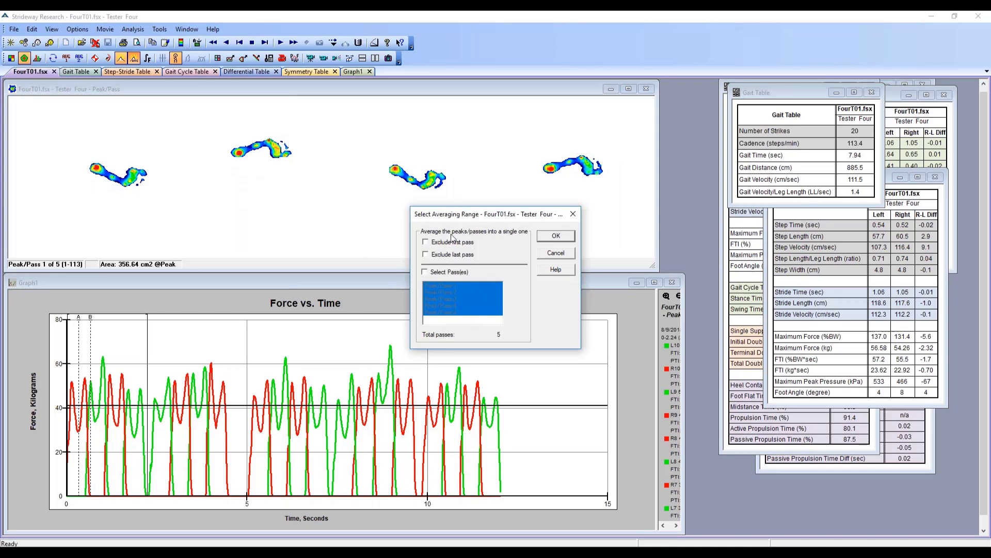
{"action": "left_click", "coordinate": [426, 272]}
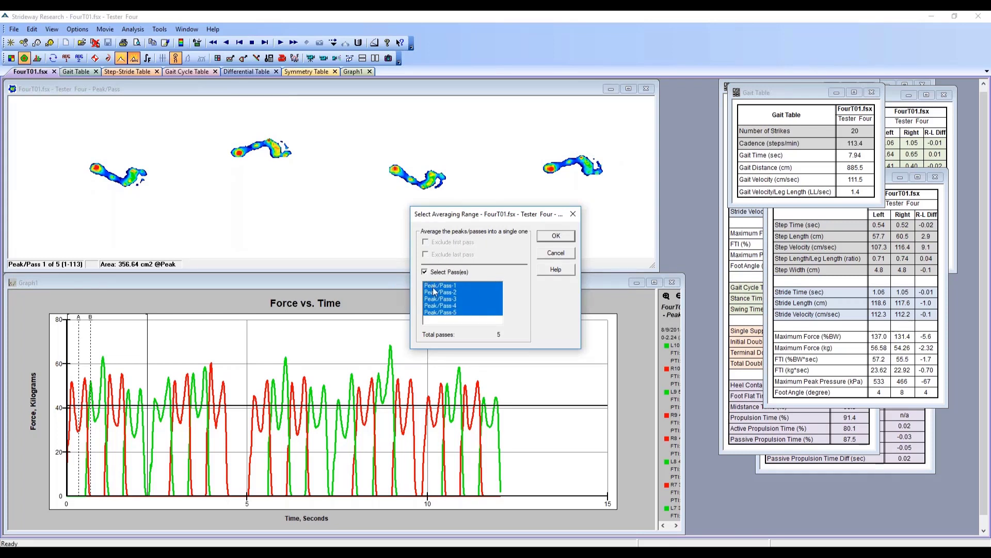
{"action": "left_click", "coordinate": [437, 287]}
{"action": "left_click", "coordinate": [444, 313]}
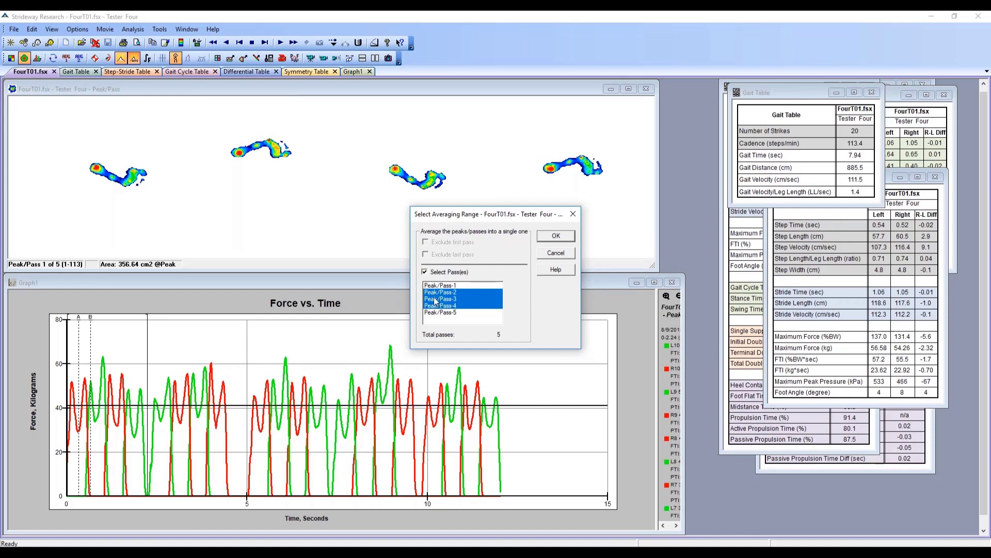
{"action": "left_click", "coordinate": [427, 287]}
{"action": "left_click", "coordinate": [439, 312]}
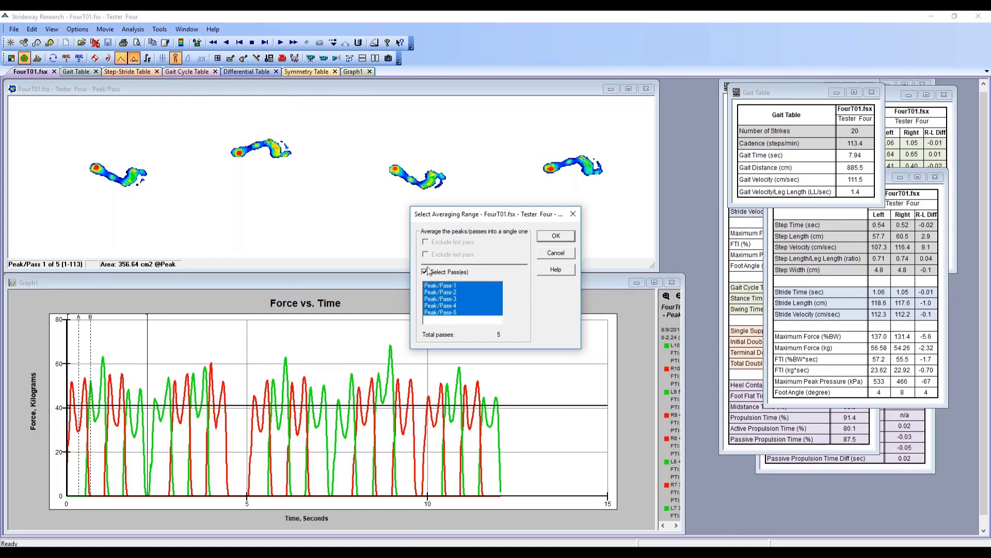
{"action": "left_click", "coordinate": [557, 237]}
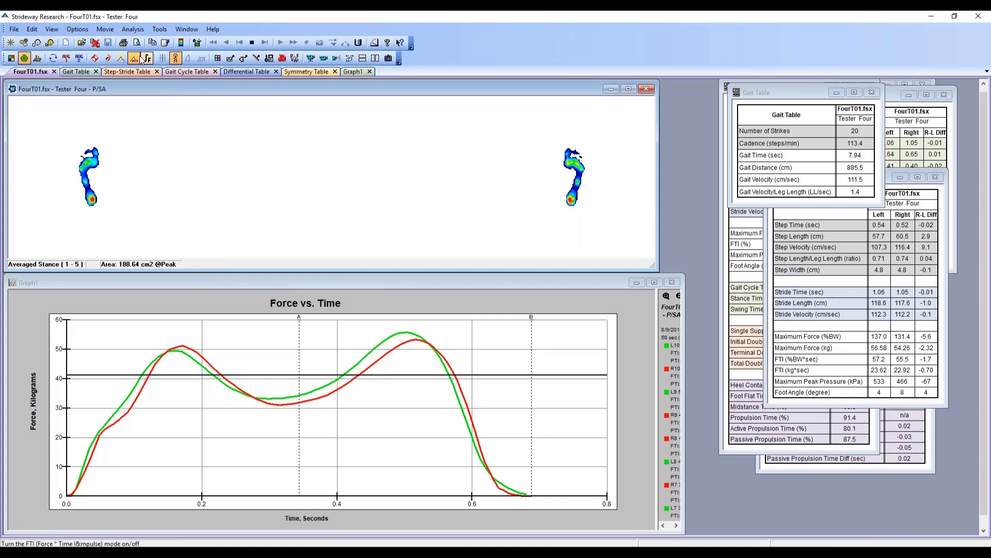
Return the movie to the peak/pass view and look at the options of the R2 strike box.
{"action": "left_click", "coordinate": [120, 57]}
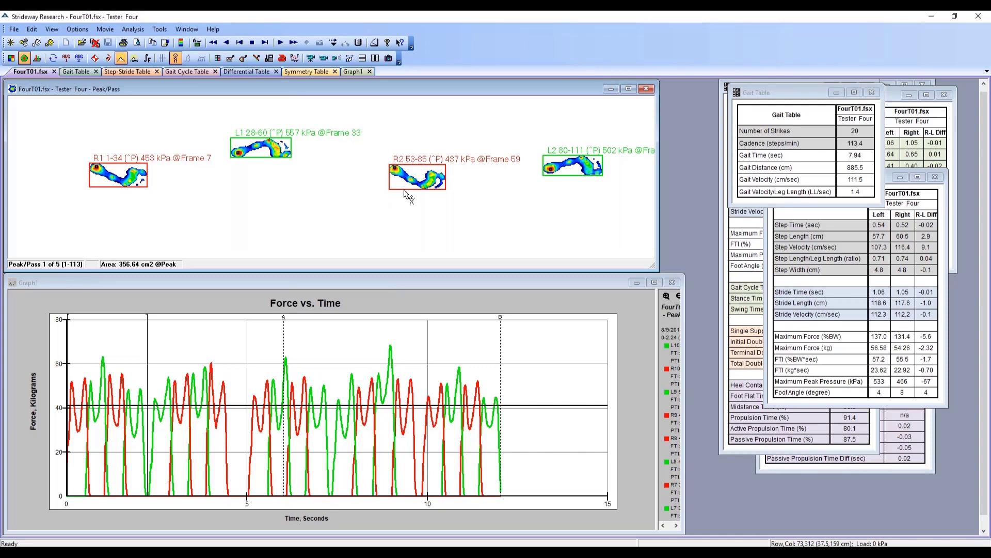
{"action": "right_click", "coordinate": [404, 193]}
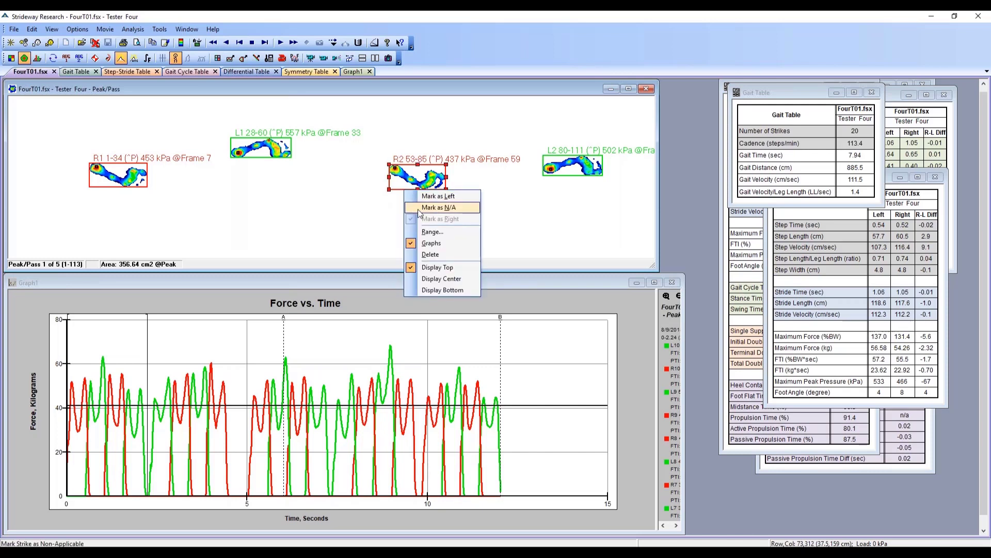
{"action": "left_click", "coordinate": [352, 204]}
Convert the movie's strike boxes to templates and close the Force vs. Time graph.
{"action": "right_click", "coordinate": [351, 205]}
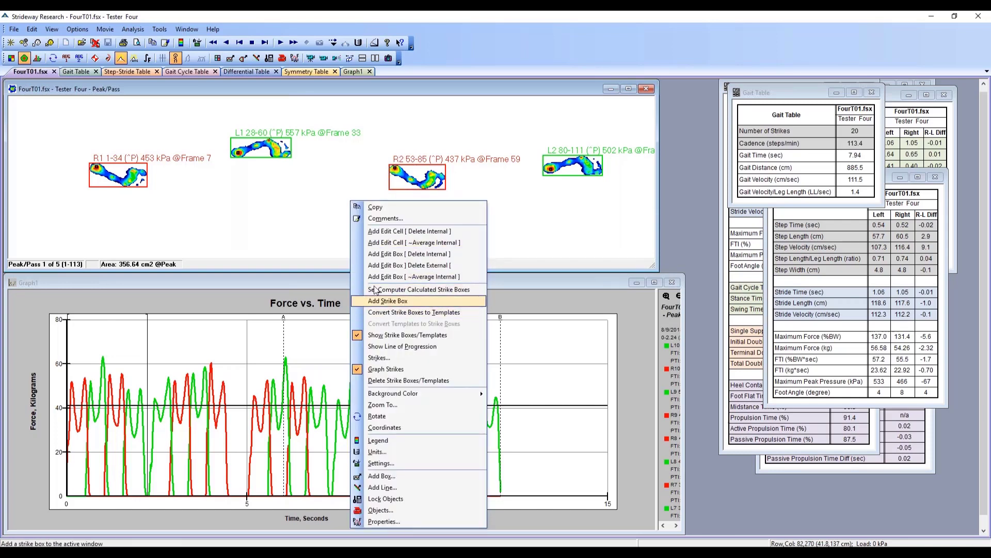
{"action": "right_click", "coordinate": [313, 166]}
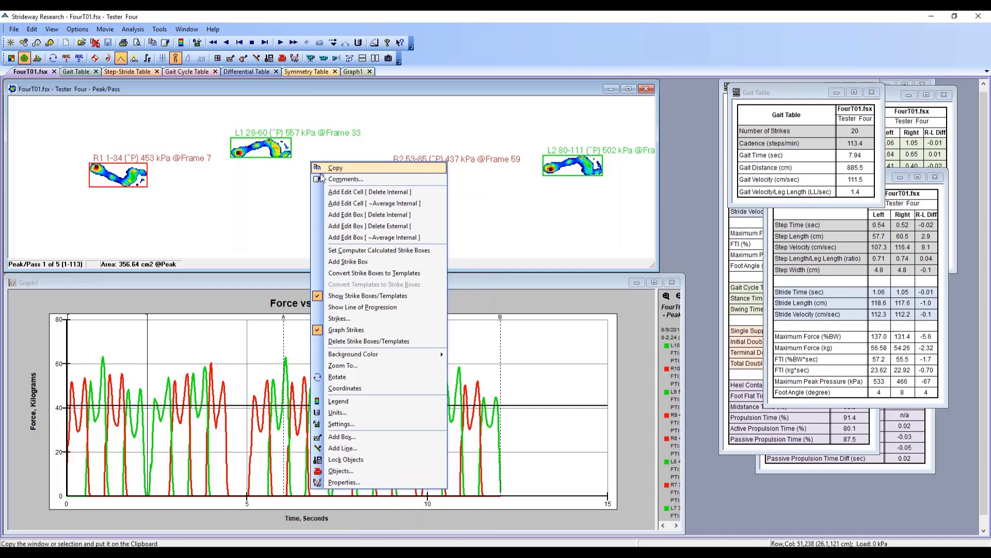
{"action": "left_click", "coordinate": [372, 273]}
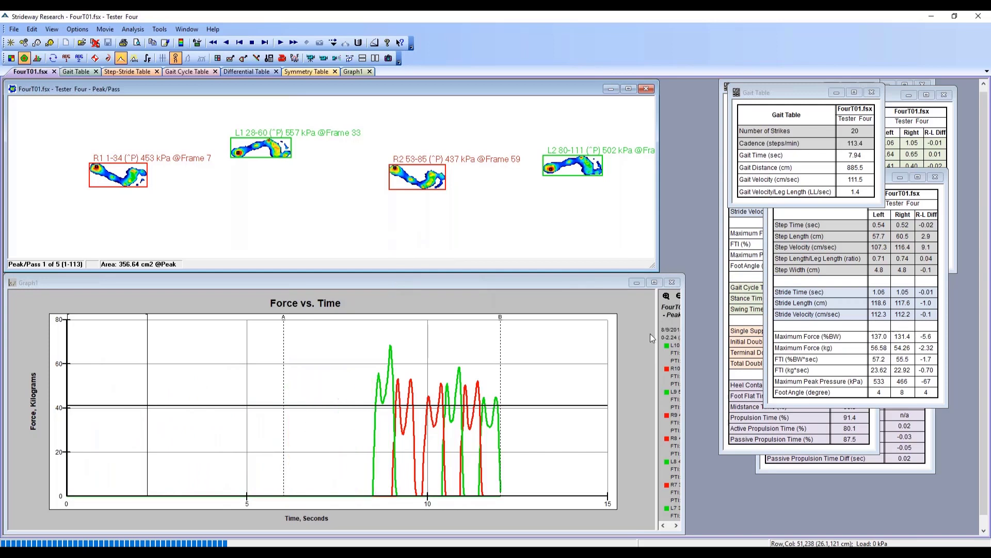
{"action": "left_click", "coordinate": [673, 283]}
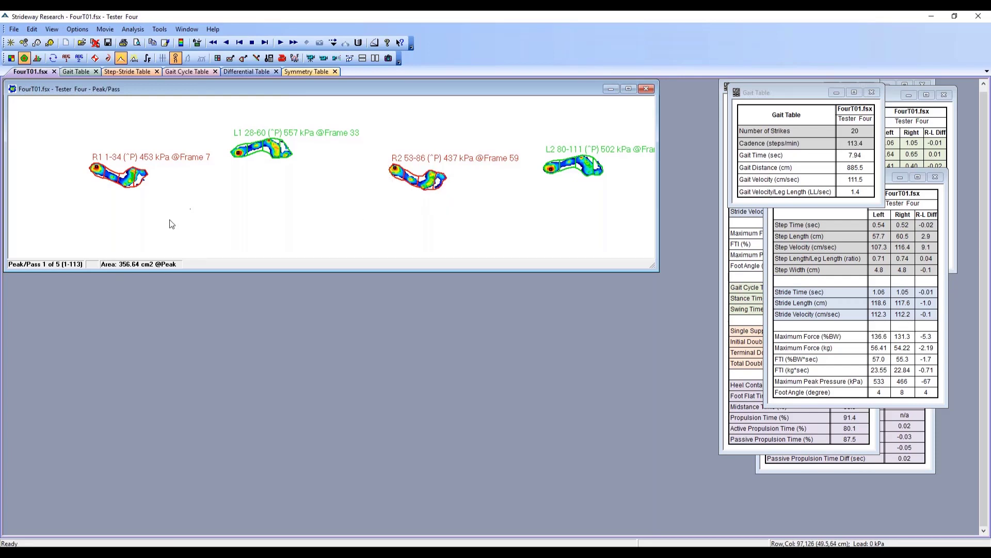
Switch the movie to averaged stance again and graph the strikes in a new graph.
{"action": "left_click", "coordinate": [134, 58]}
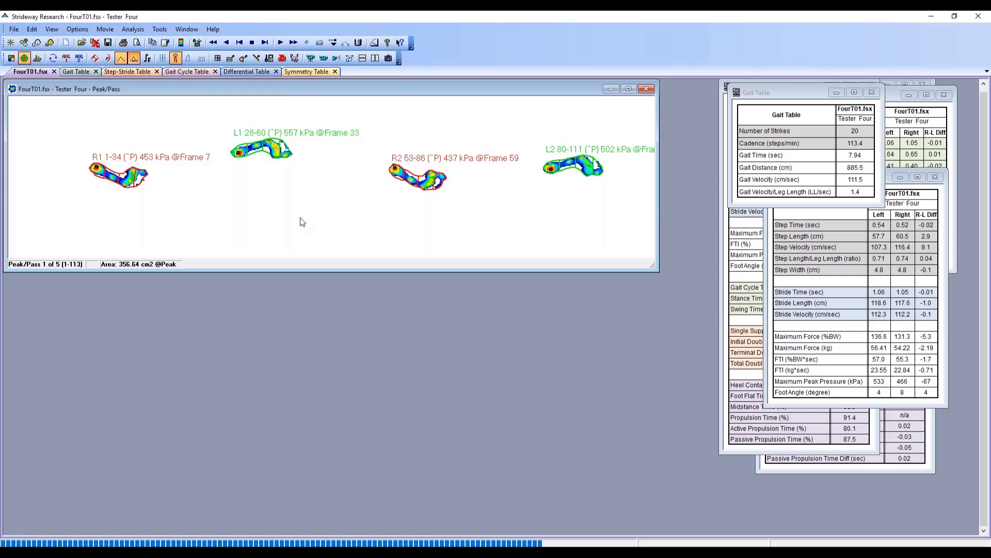
{"action": "right_click", "coordinate": [341, 199]}
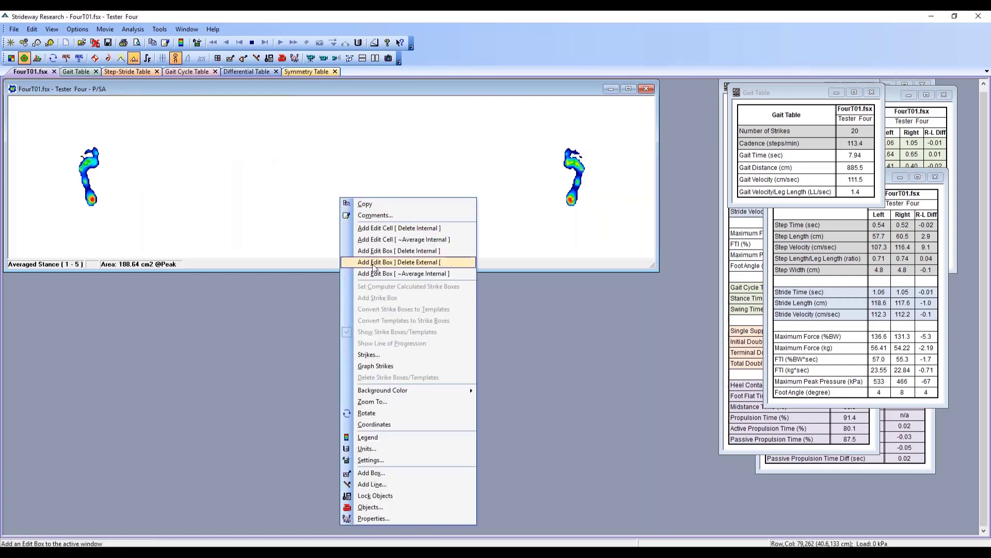
{"action": "left_click", "coordinate": [430, 365]}
{"action": "left_click", "coordinate": [451, 332]}
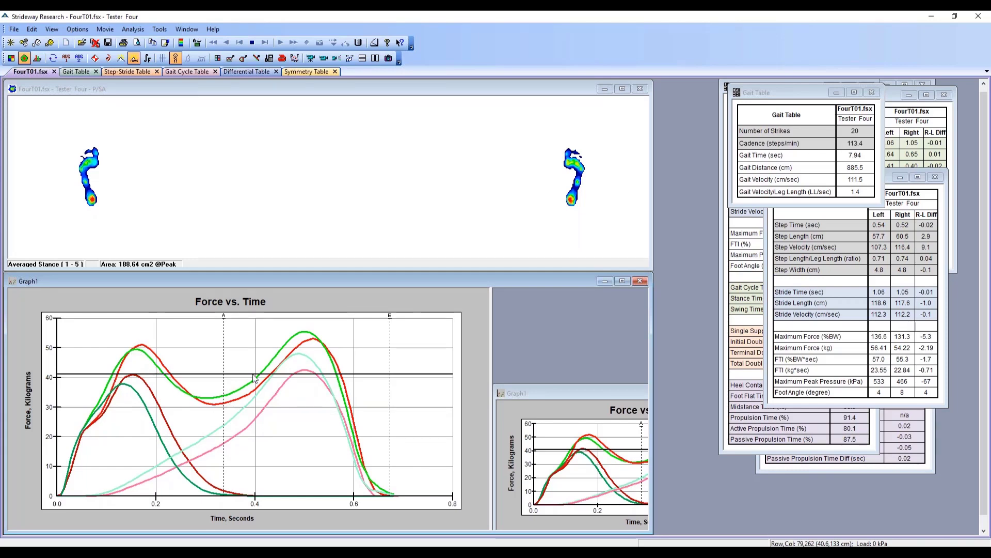
{"action": "left_click", "coordinate": [325, 350]}
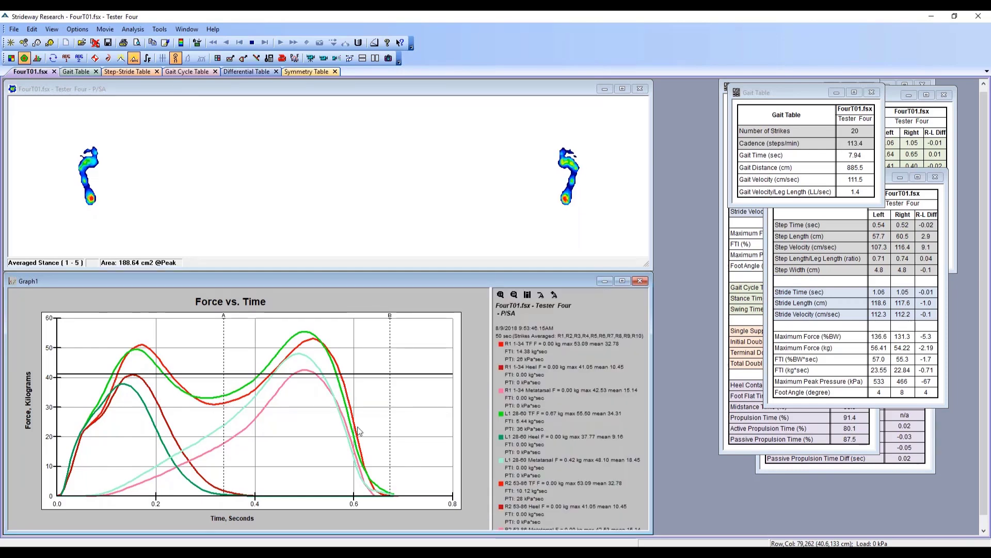